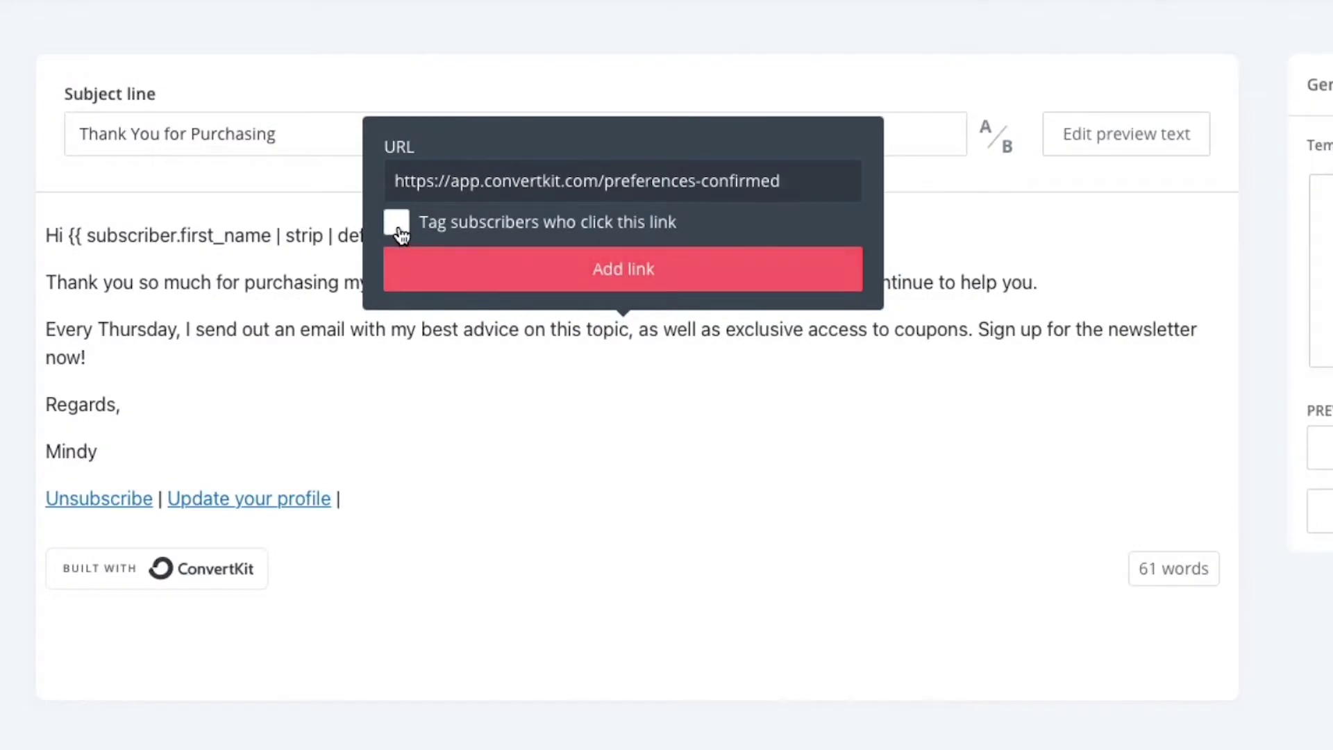
# Set the preferences-confirmed link to tag subscribers who click it with Newsletter, and add the link to the email
pyautogui.click(397, 225)
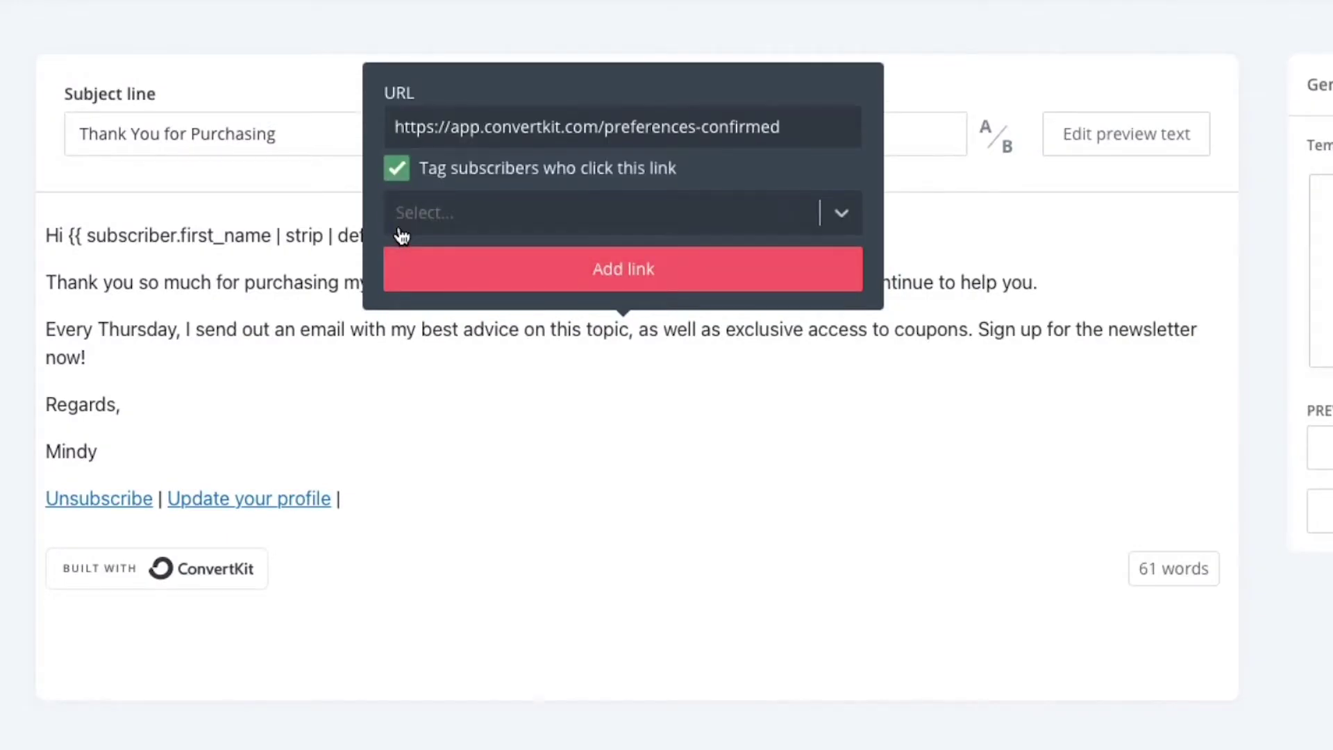
pyautogui.click(590, 219)
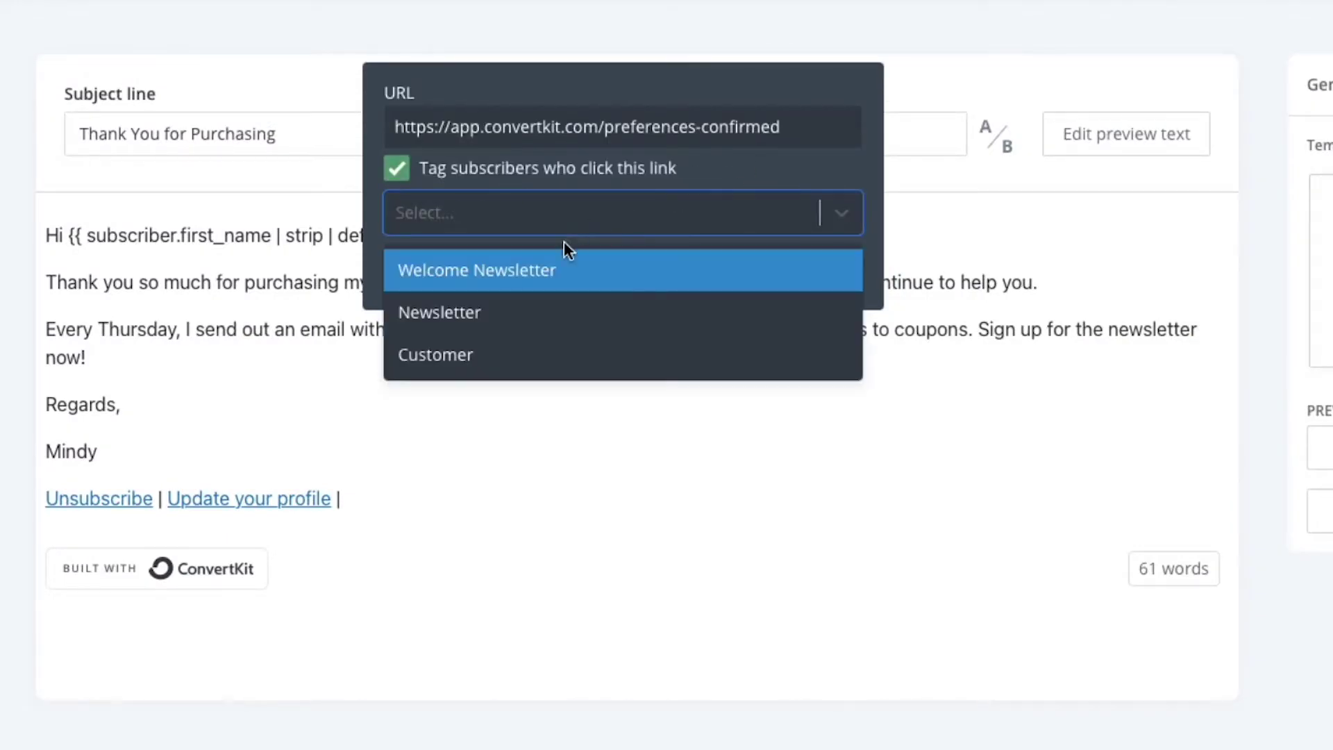
pyautogui.click(506, 311)
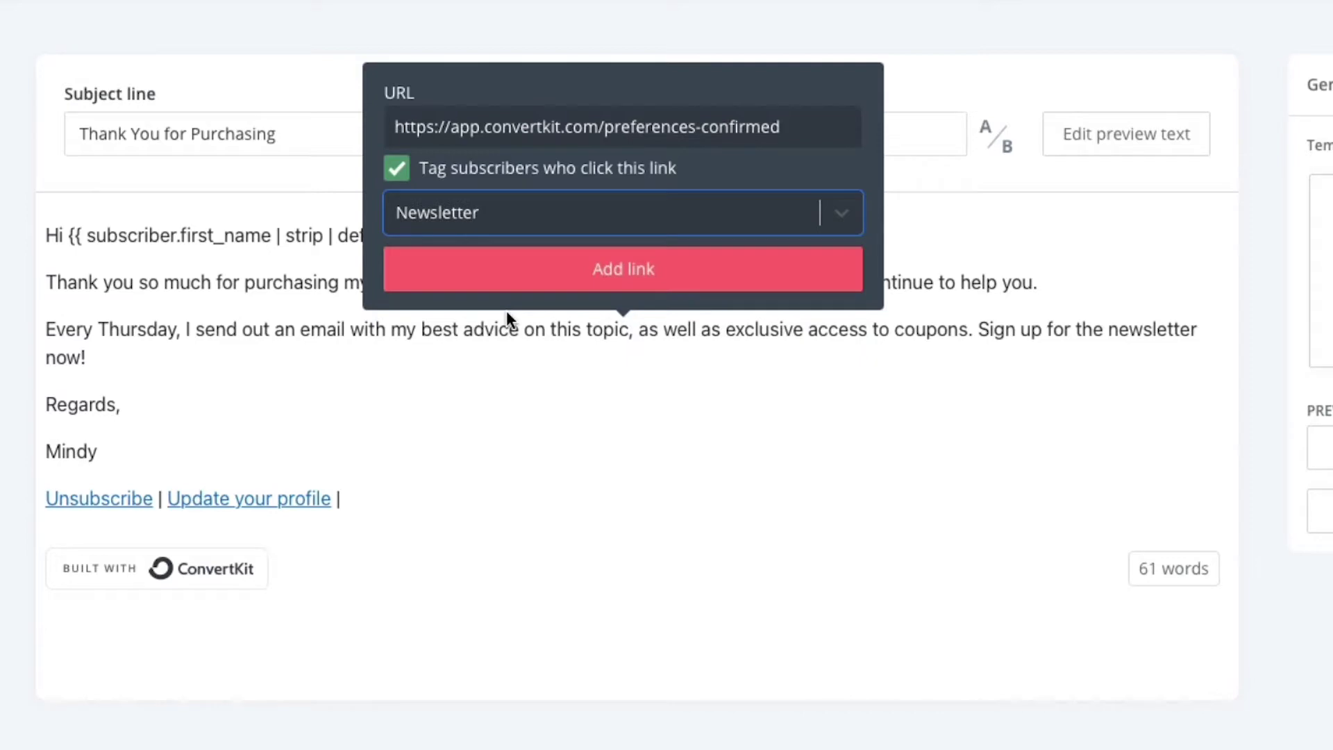
pyautogui.click(531, 288)
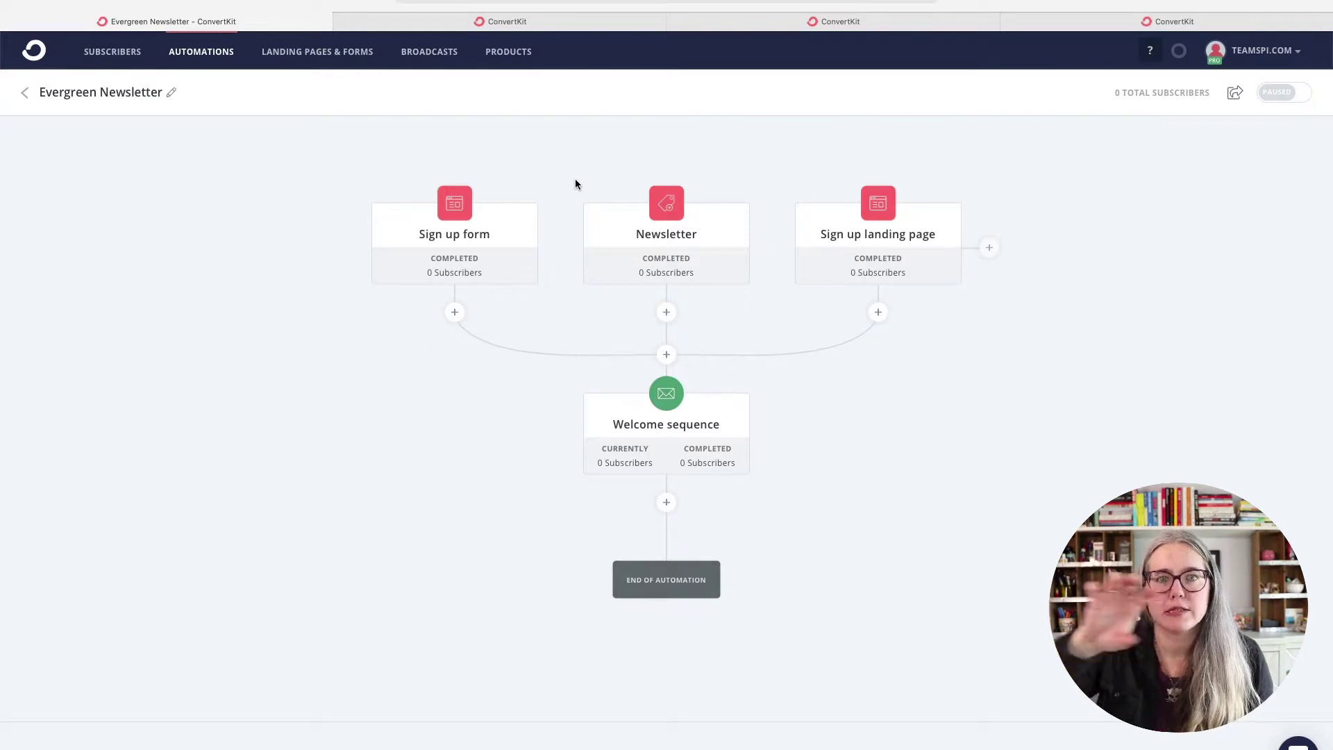
# Examine the Purchase event options for a new entry point in the Evergreen Newsletter automation, and browse the available integrations
pyautogui.moveTo(641, 230)
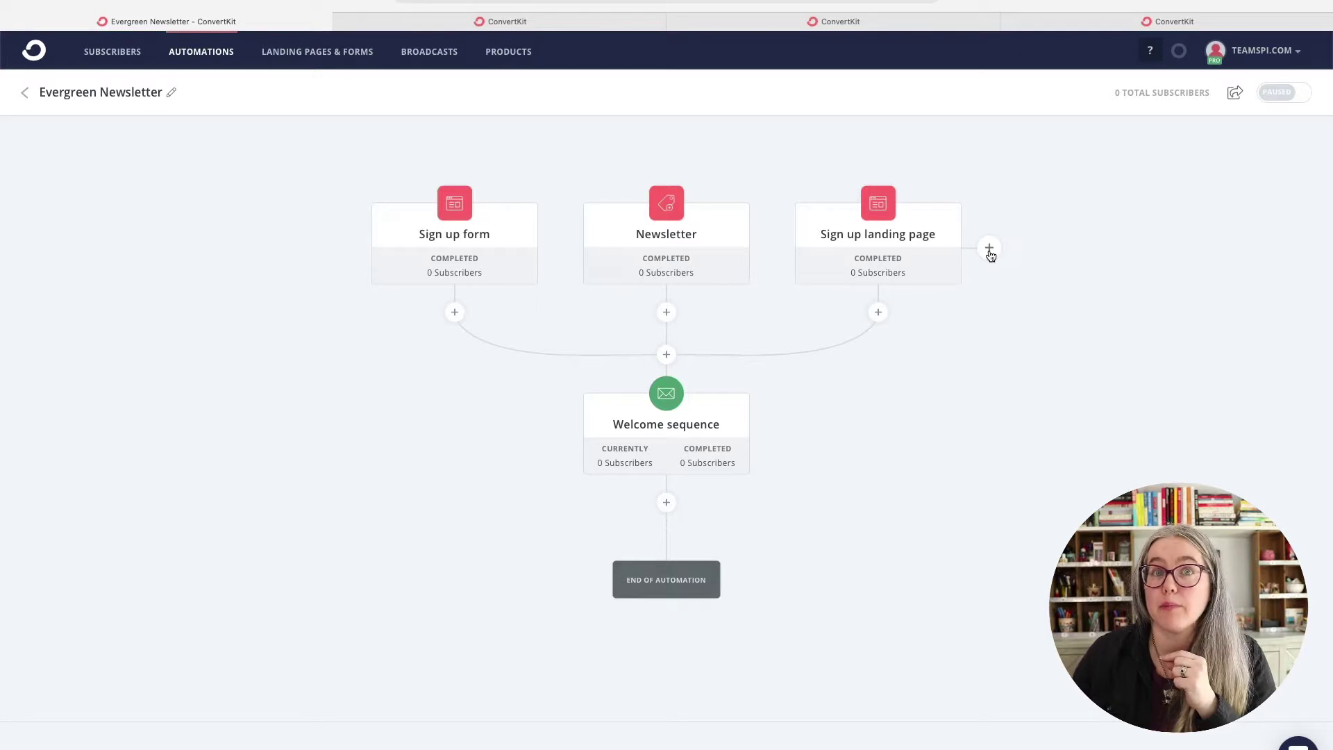
pyautogui.click(990, 254)
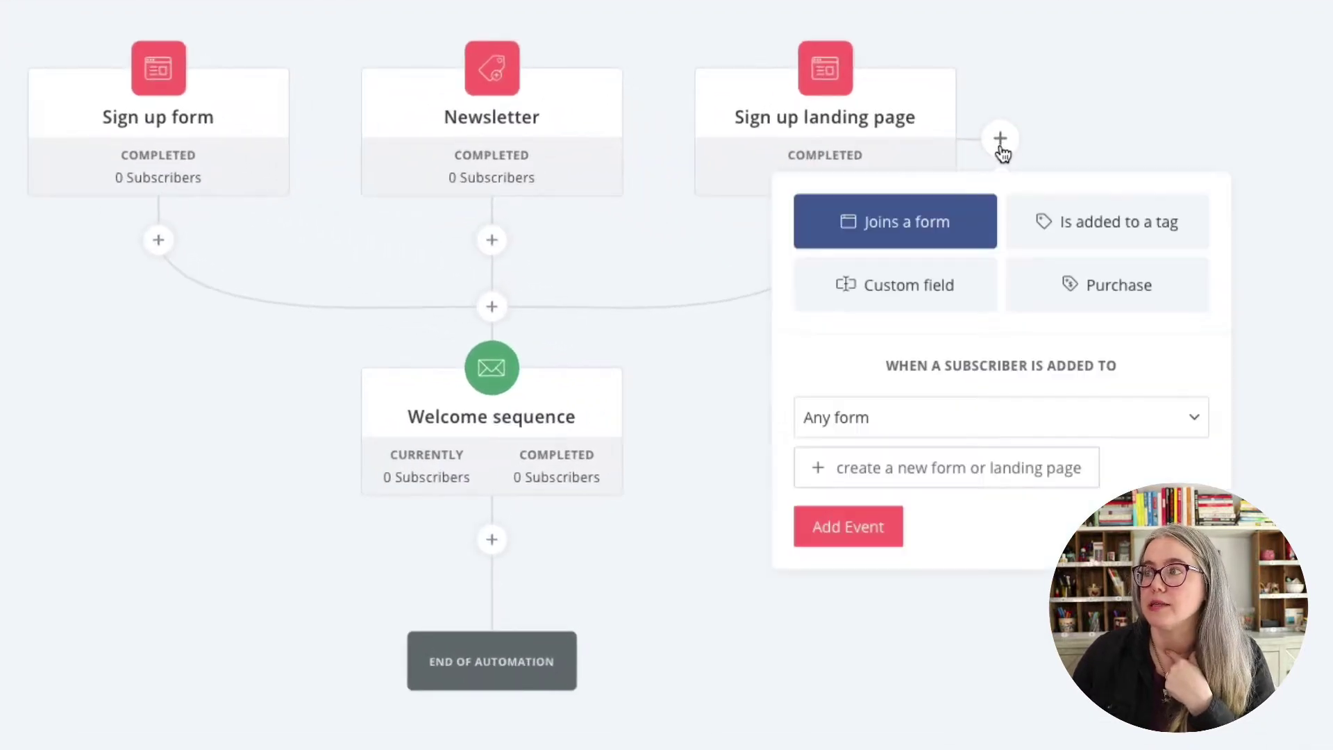
pyautogui.click(1086, 289)
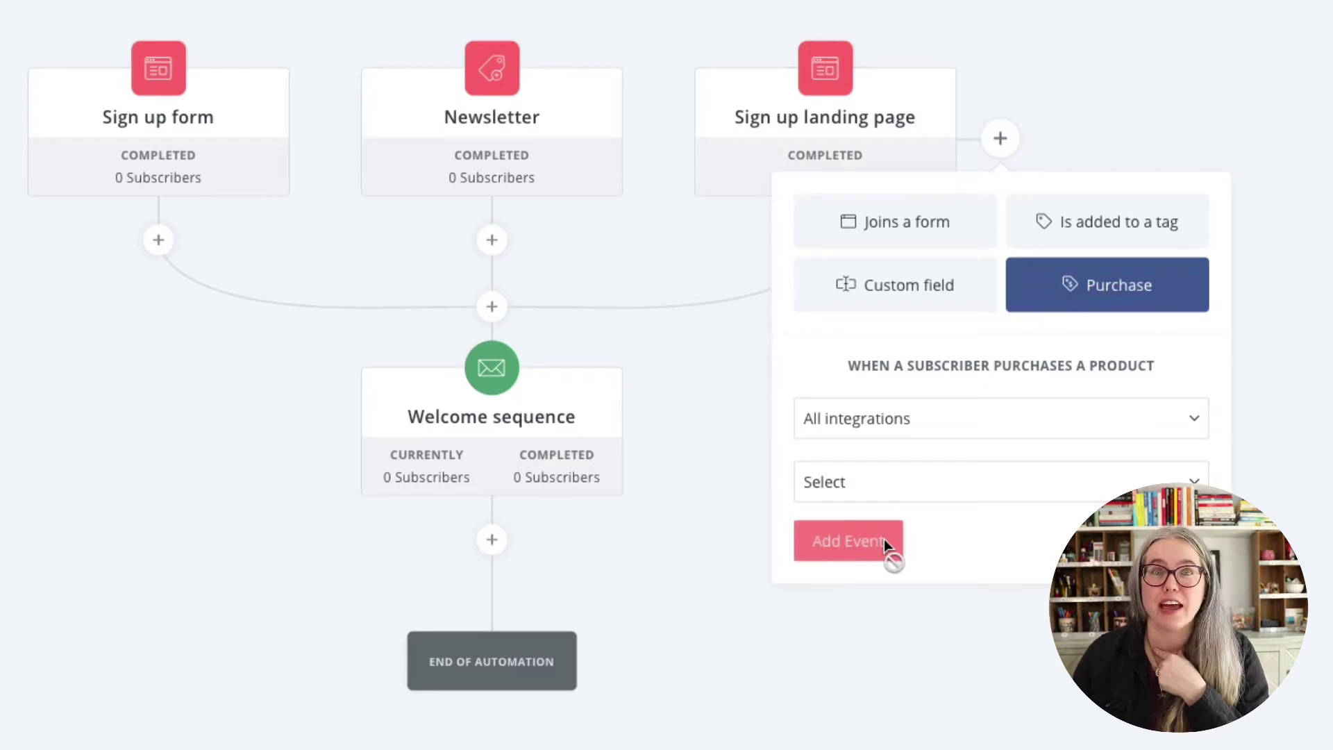
pyautogui.click(719, 711)
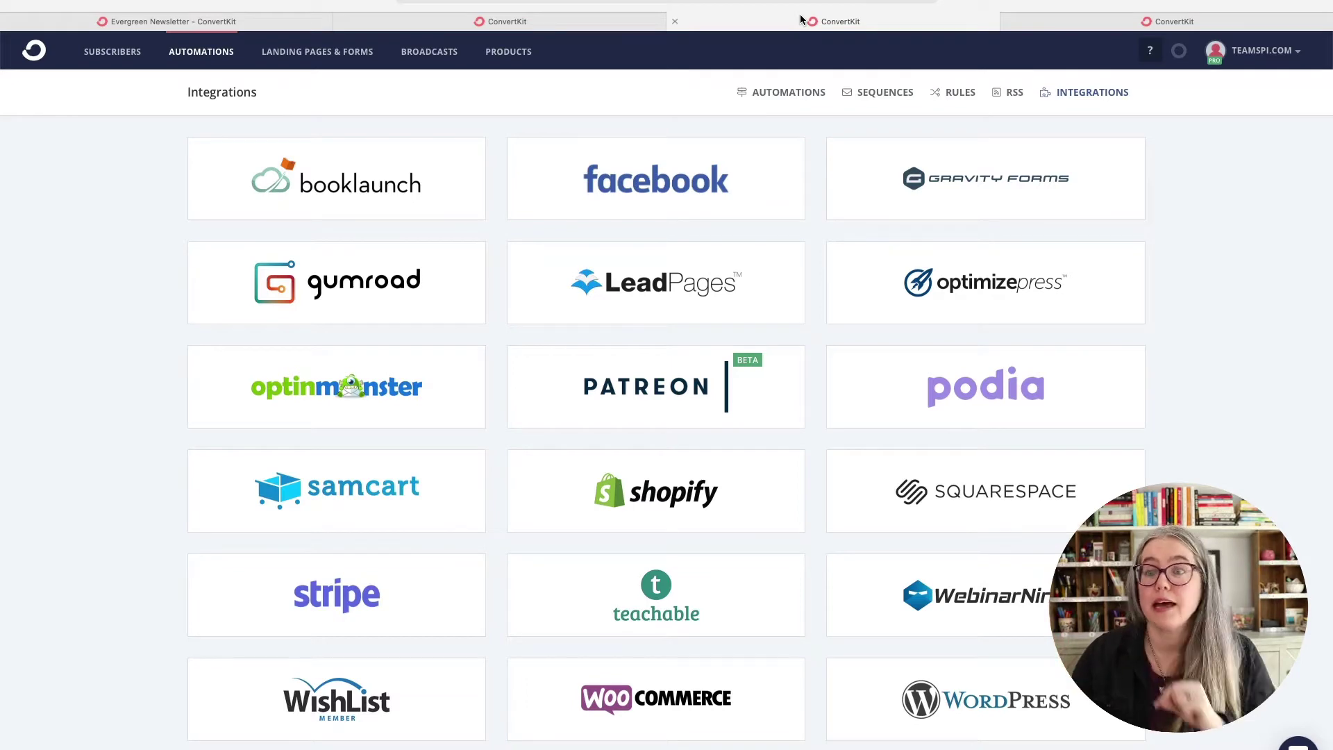
pyautogui.scroll(-3, 780, 84)
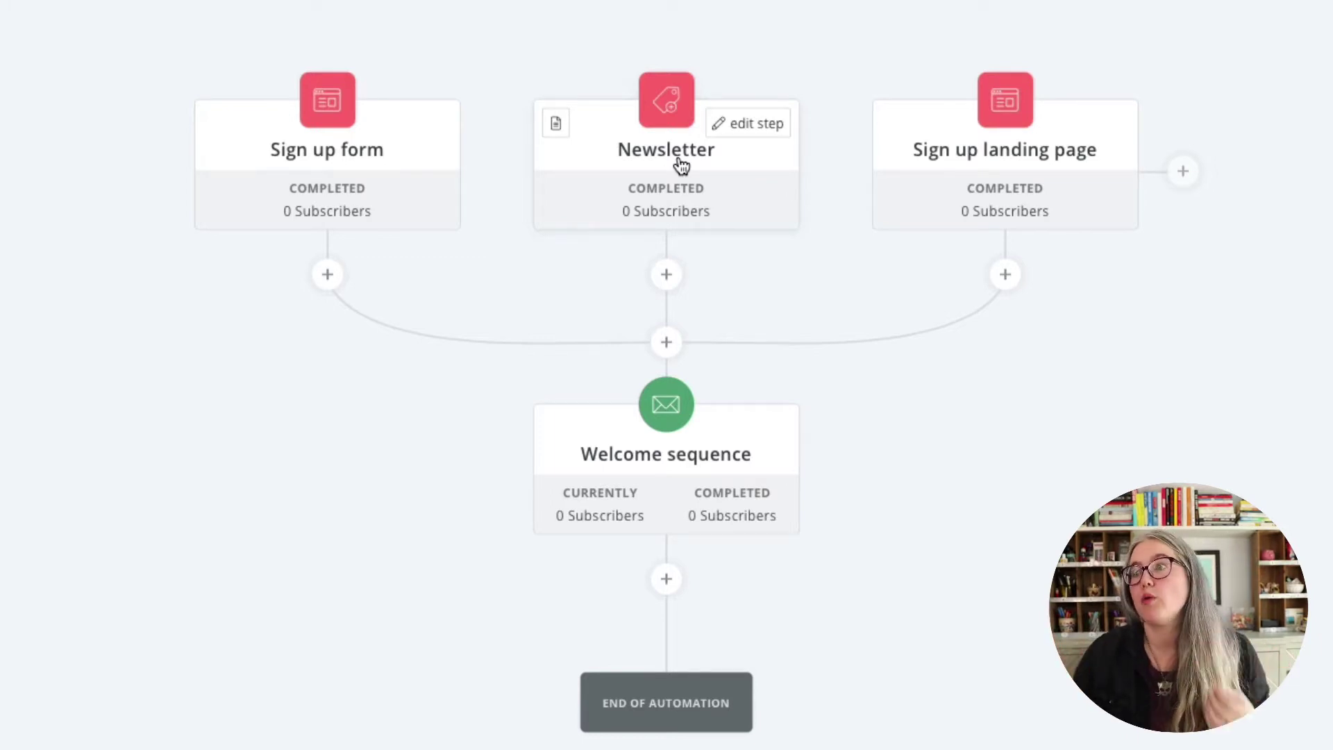
pyautogui.moveTo(656, 110)
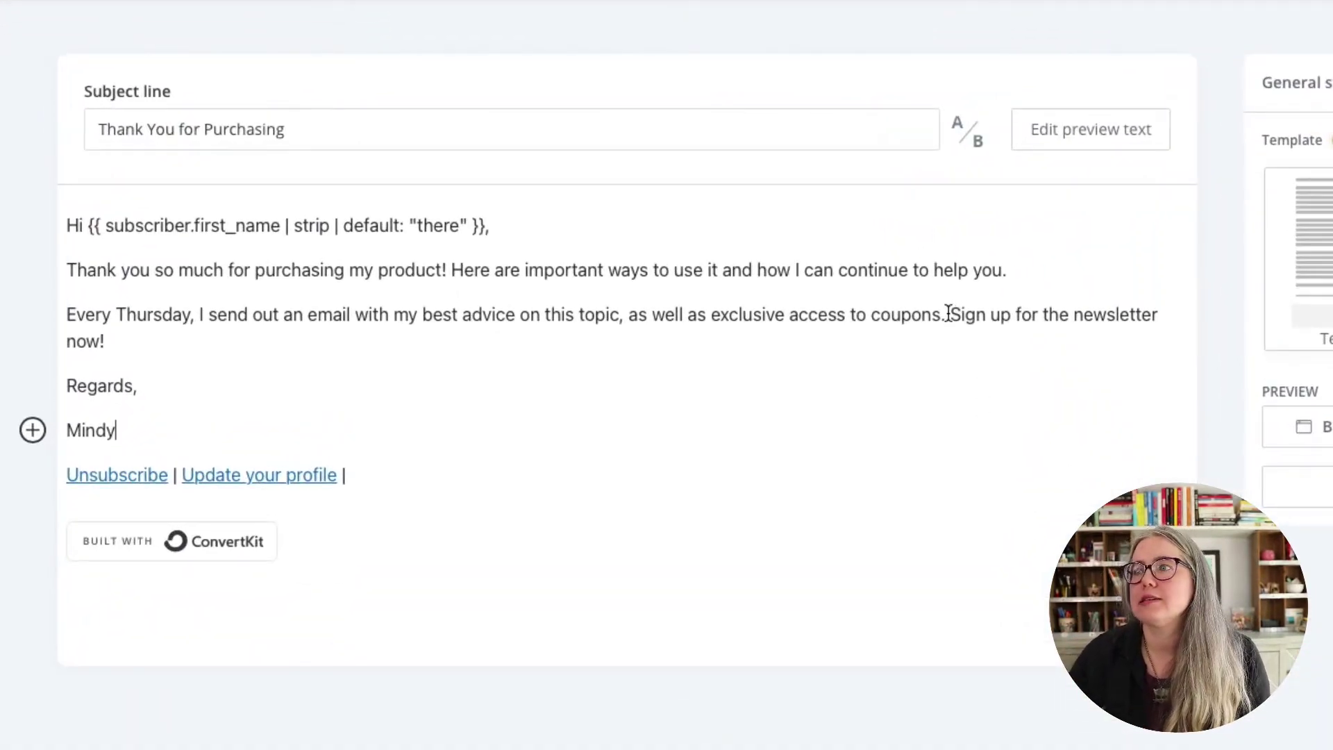
pyautogui.moveTo(949, 314); pyautogui.dragTo(85, 351)
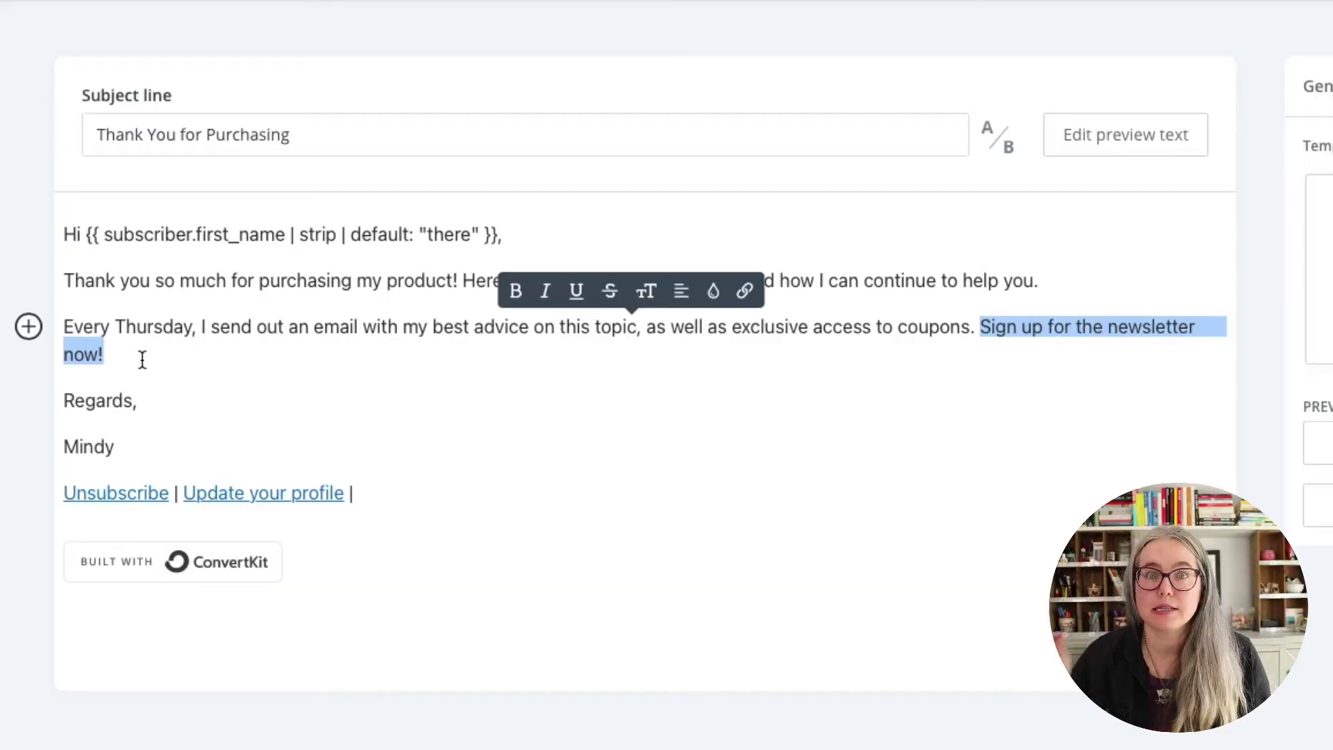
pyautogui.click(746, 292)
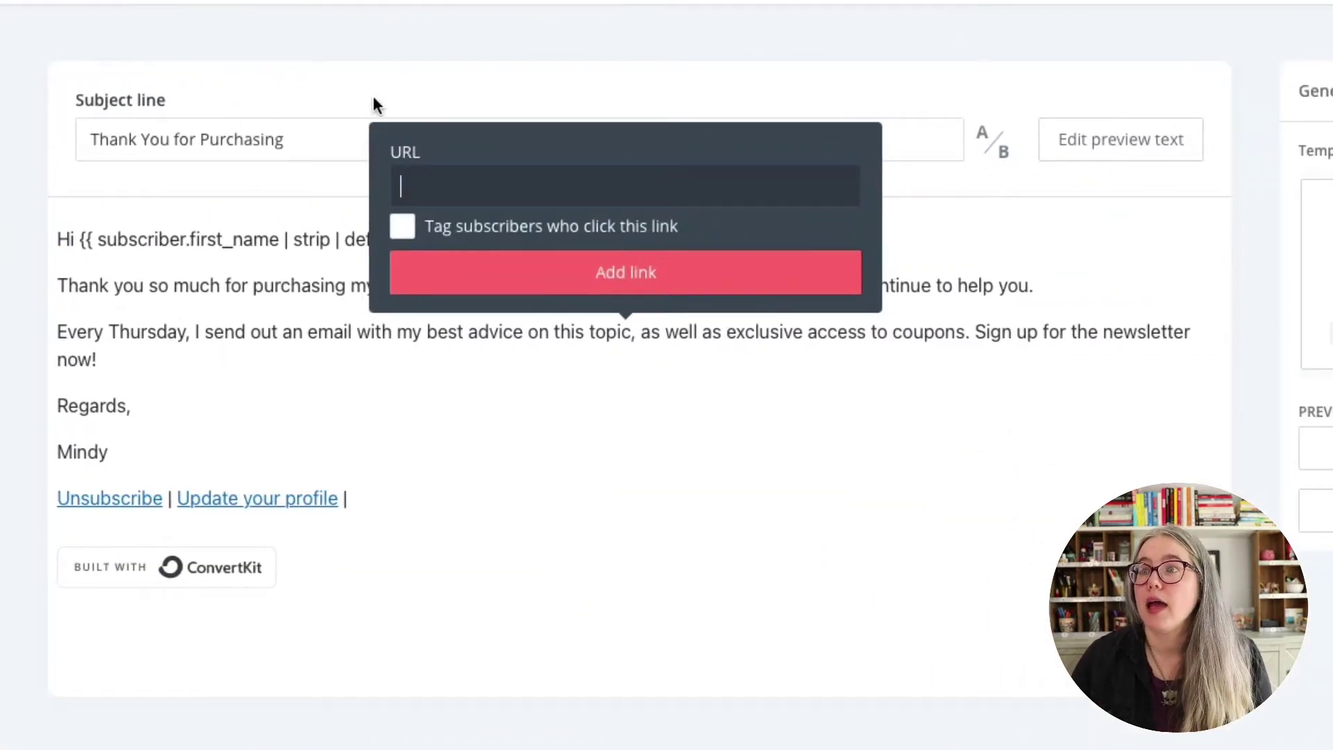
pyautogui.write('https://app.convertkit.com/preferences-confirmed')
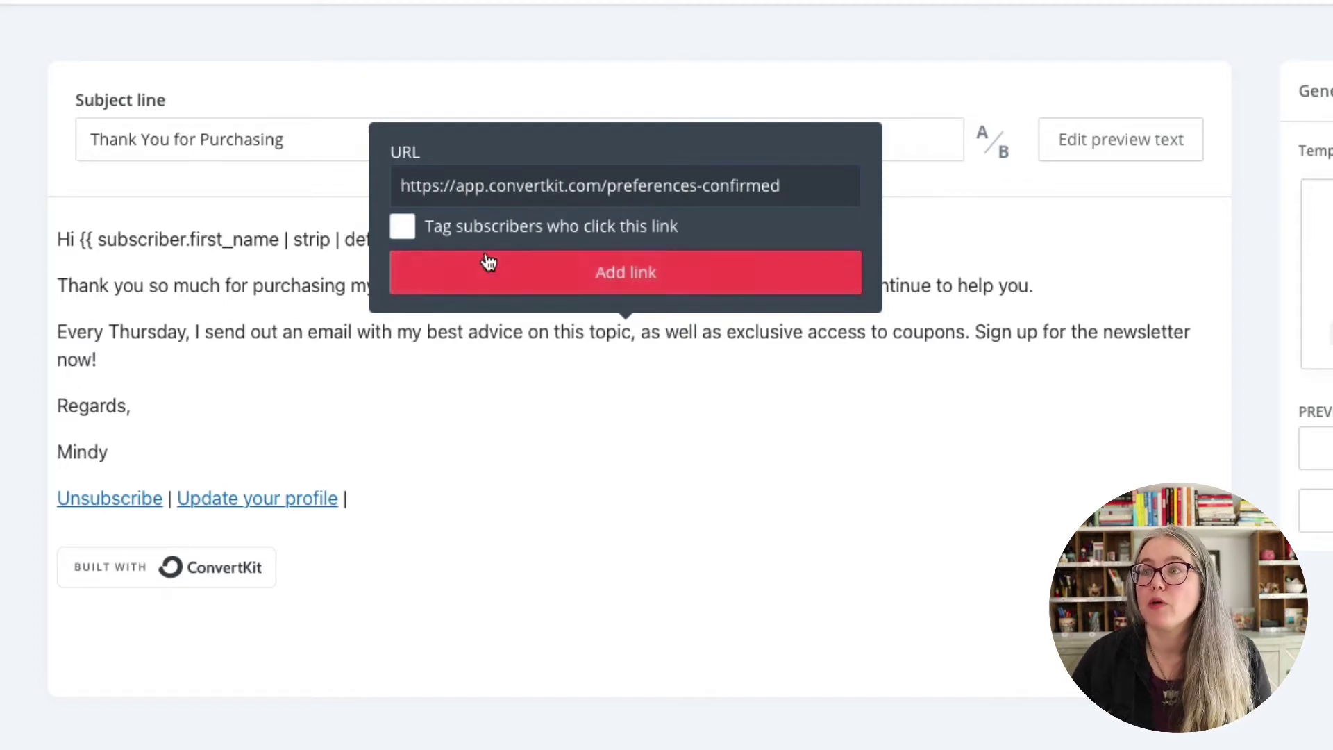
pyautogui.click(403, 227)
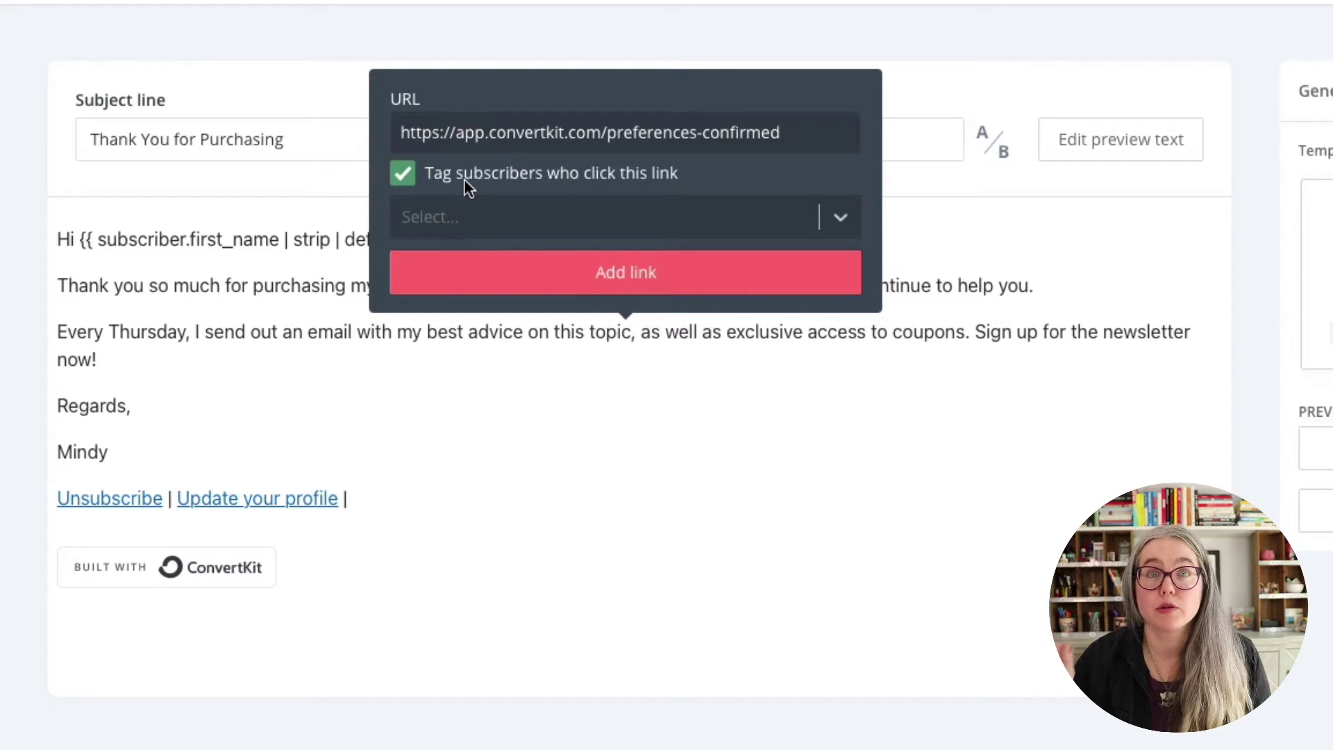
pyautogui.click(593, 225)
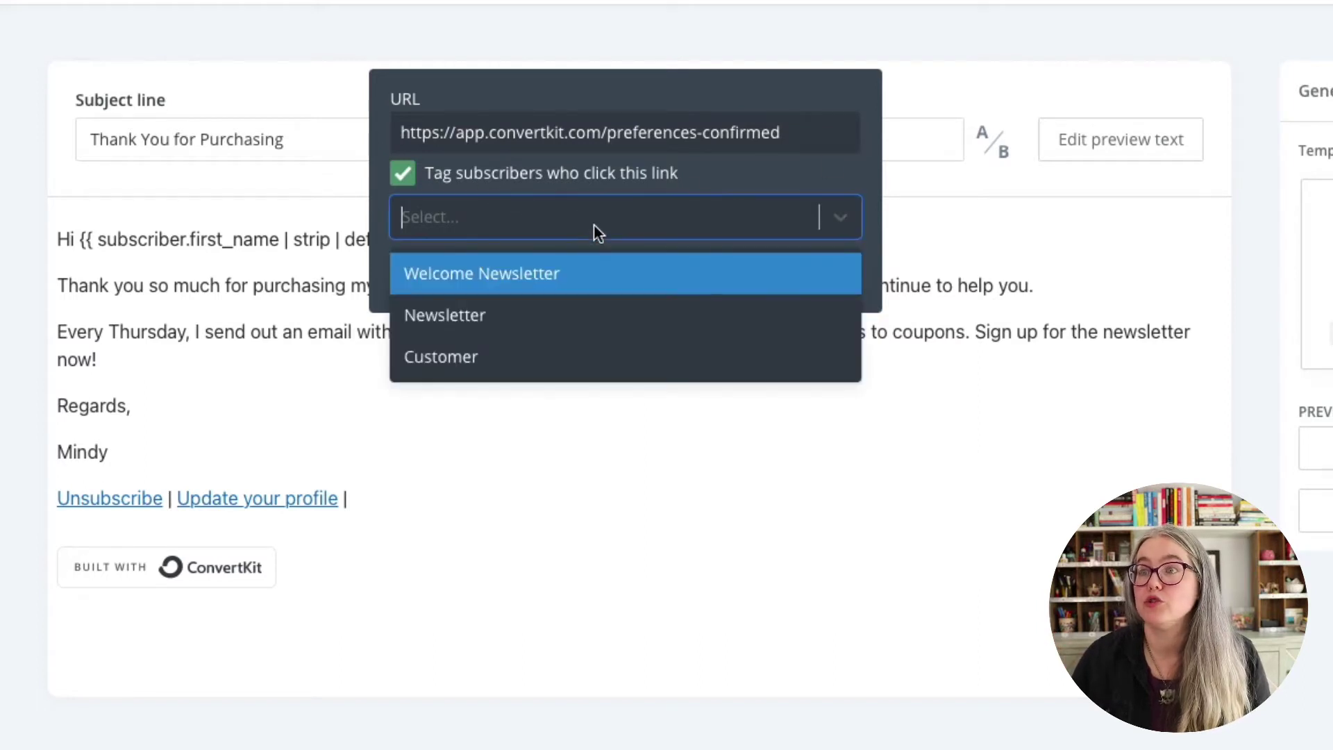
pyautogui.click(512, 312)
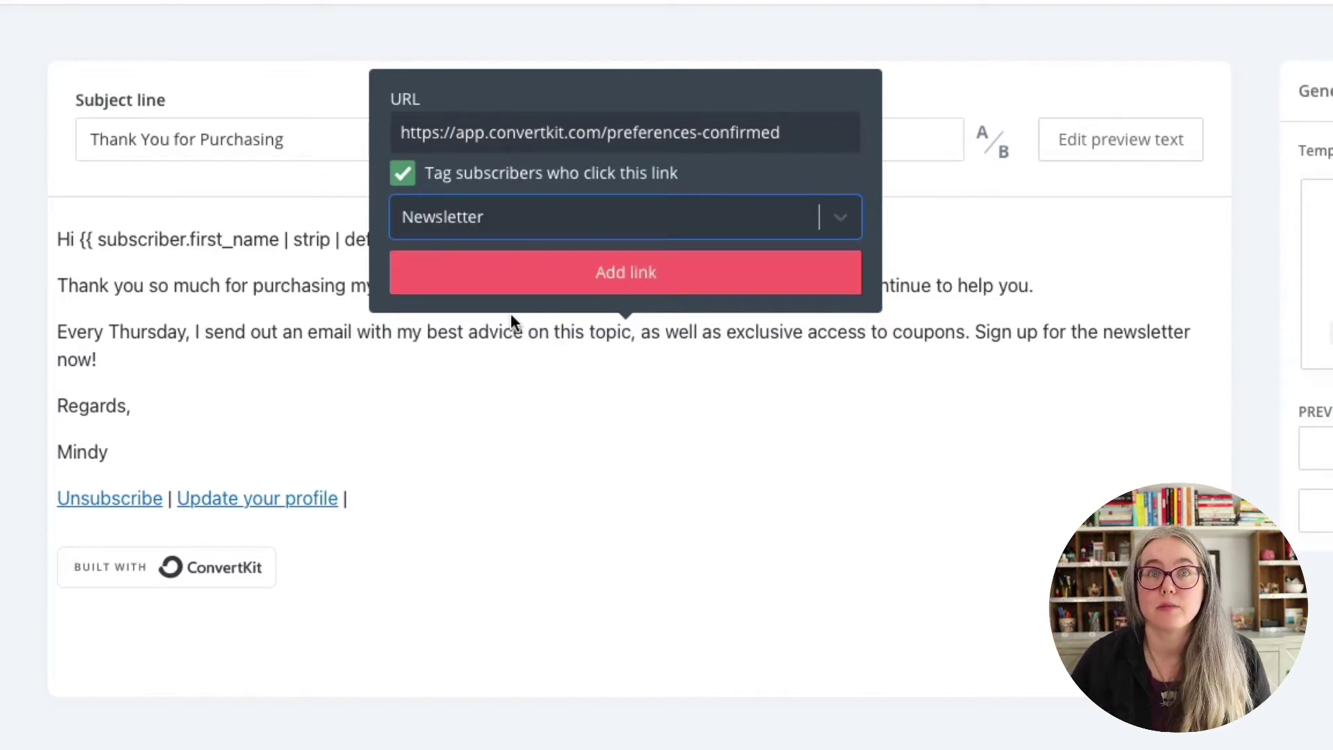
pyautogui.click(533, 288)
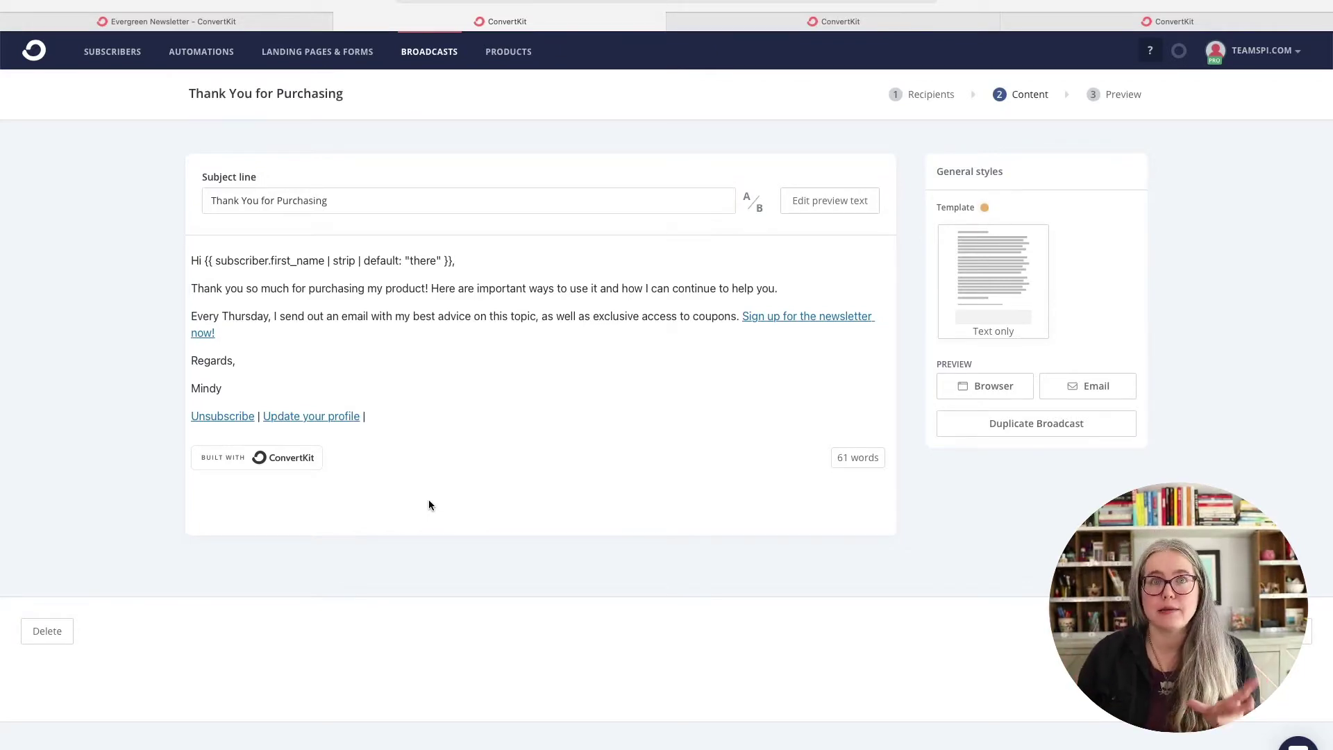
# Preview the Thank You for Purchasing broadcast in the browser, test its newsletter sign-up link, and close the preview
pyautogui.click(1011, 389)
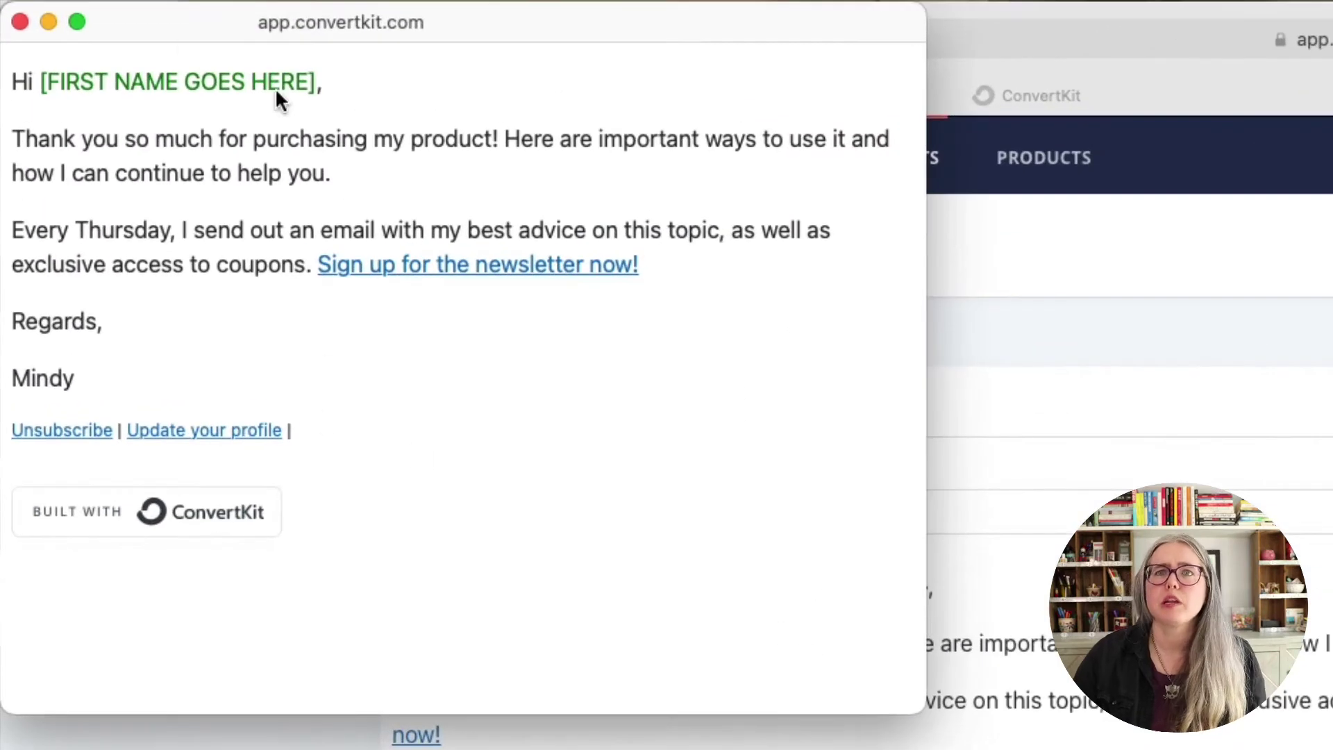
pyautogui.click(417, 274)
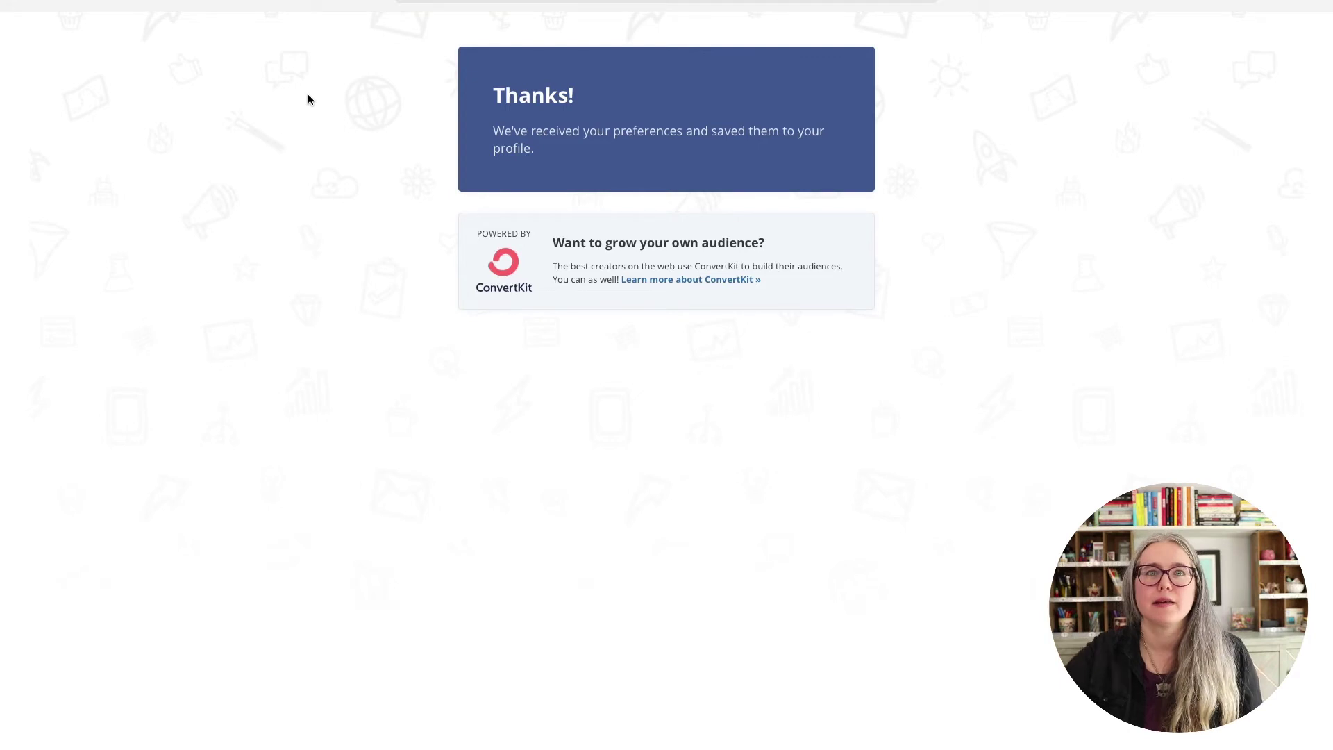
pyautogui.click(19, 1)
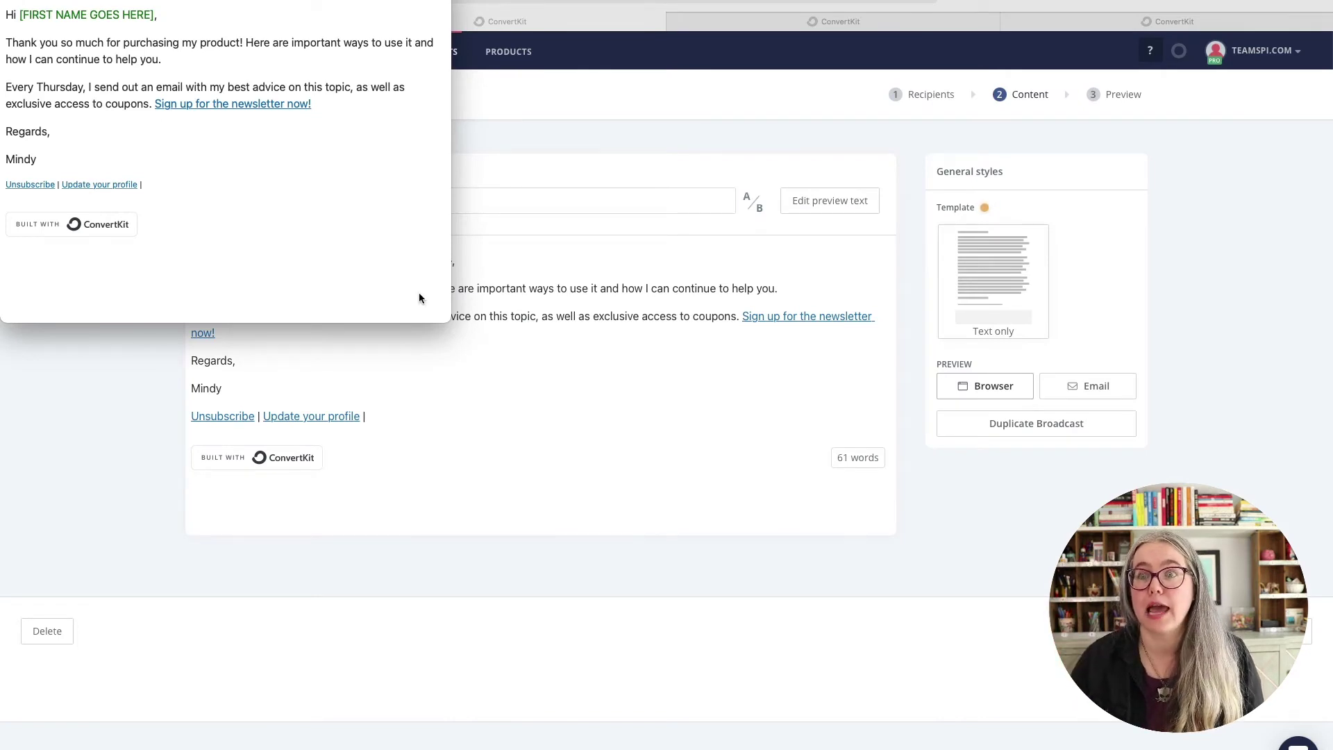
pyautogui.click(571, 491)
# Review the URL and tag settings of the newsletter sign-up link in the broadcast, leaving them unedited
pyautogui.click(758, 317)
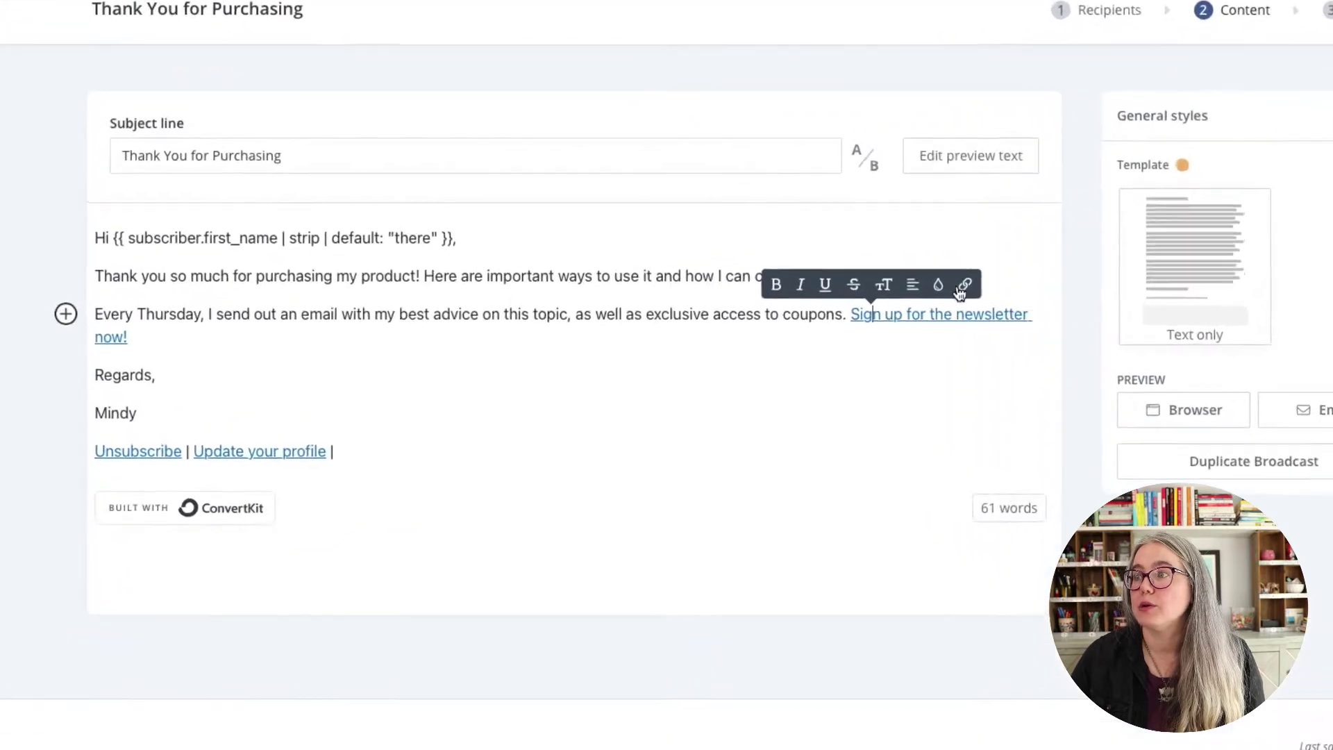
pyautogui.click(825, 294)
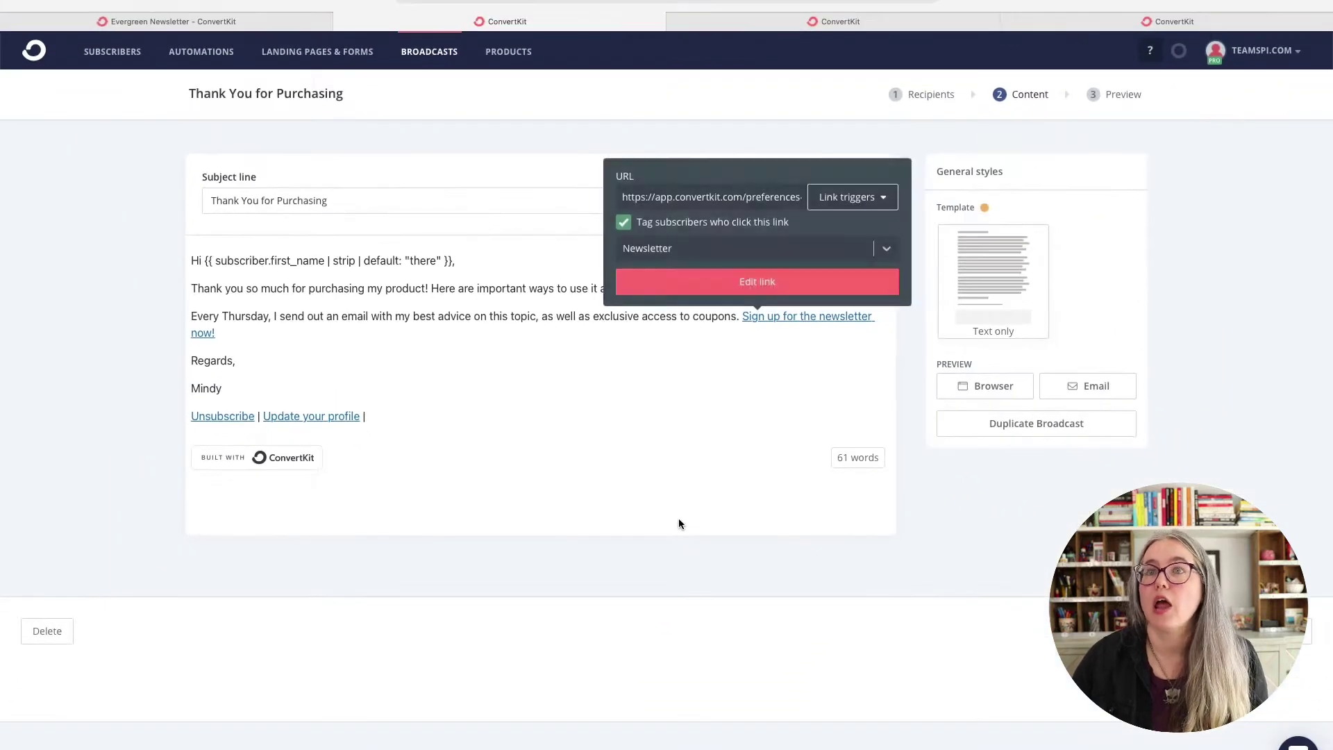
pyautogui.press('Escape')
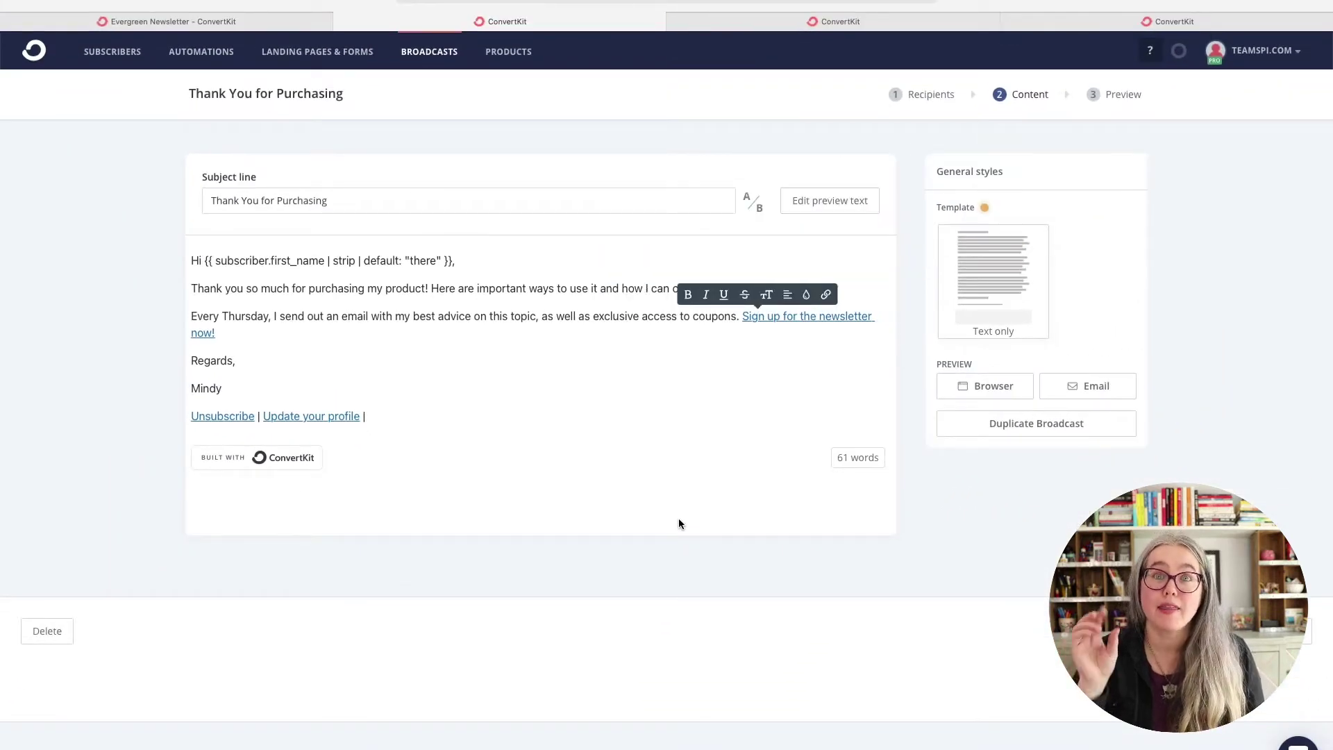
# Rename the automation's Newsletter tag as "Trigger: Add to Newsletter"
pyautogui.click(175, 23)
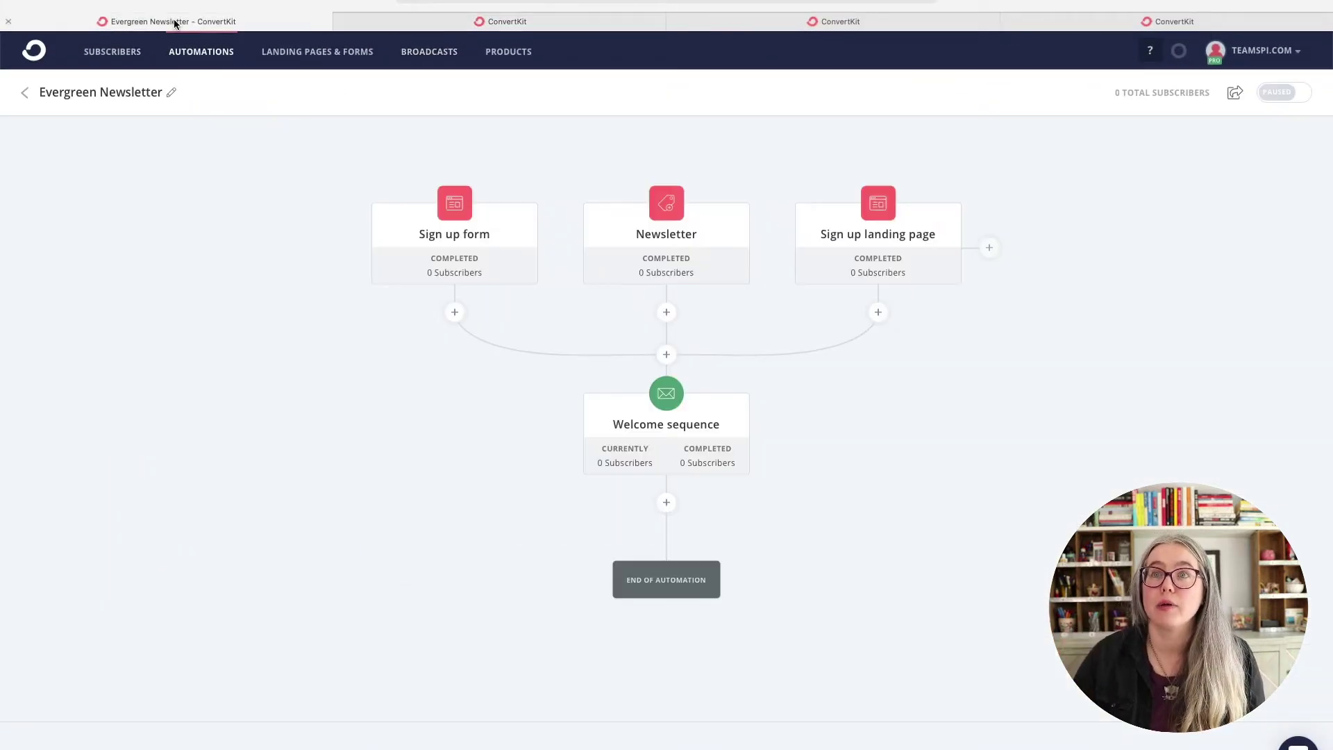
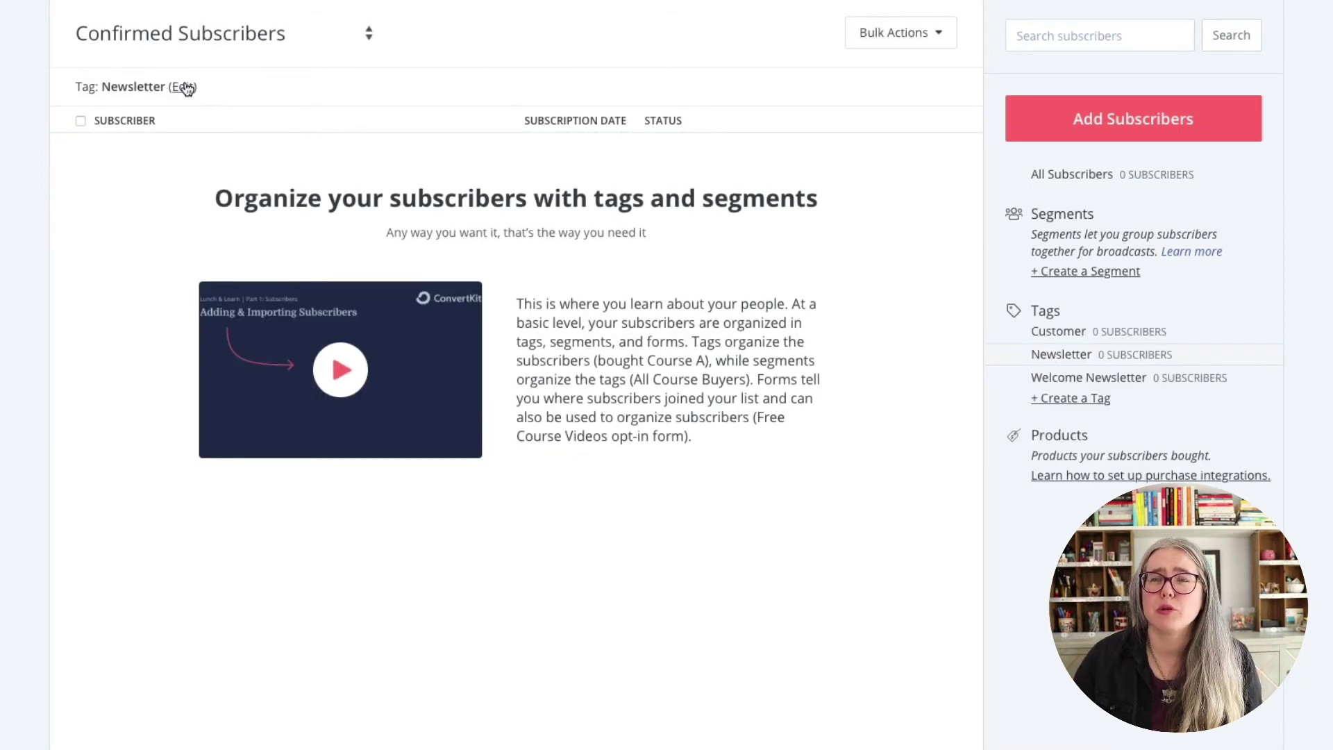
pyautogui.click(184, 86)
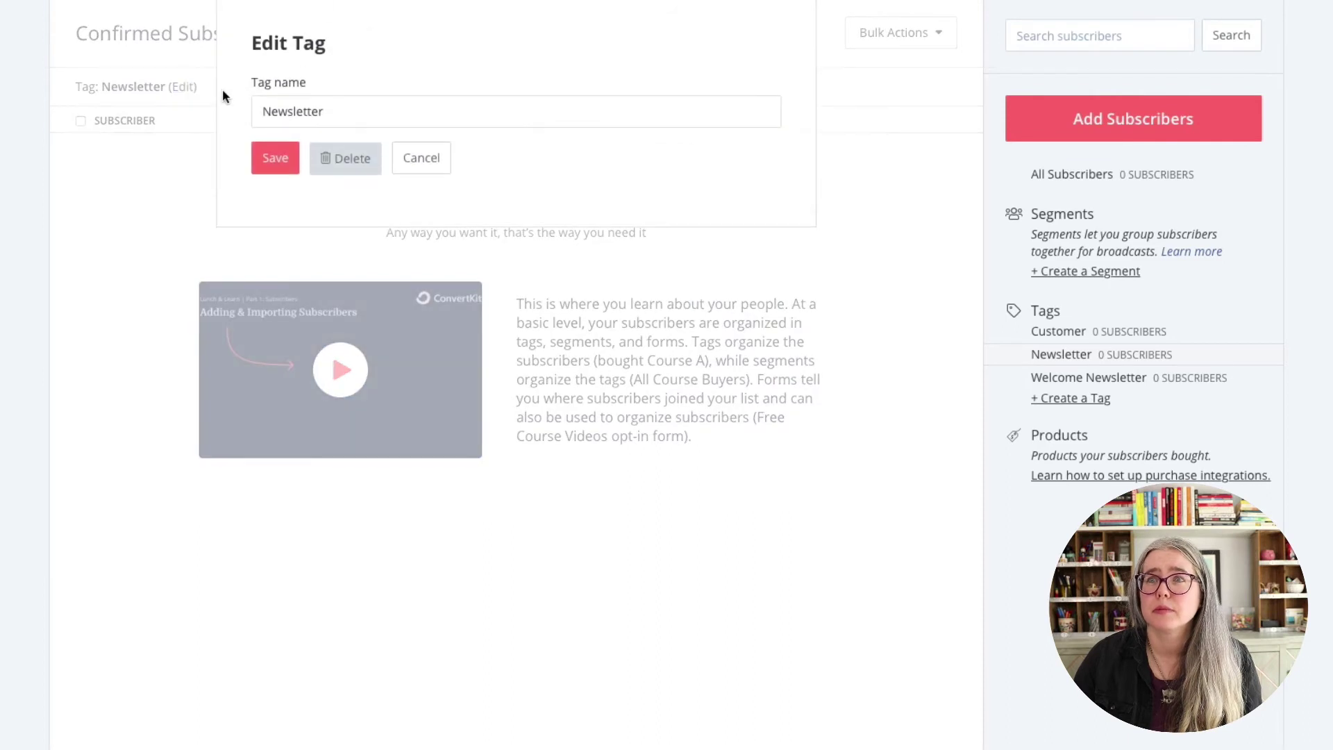
pyautogui.click(342, 112)
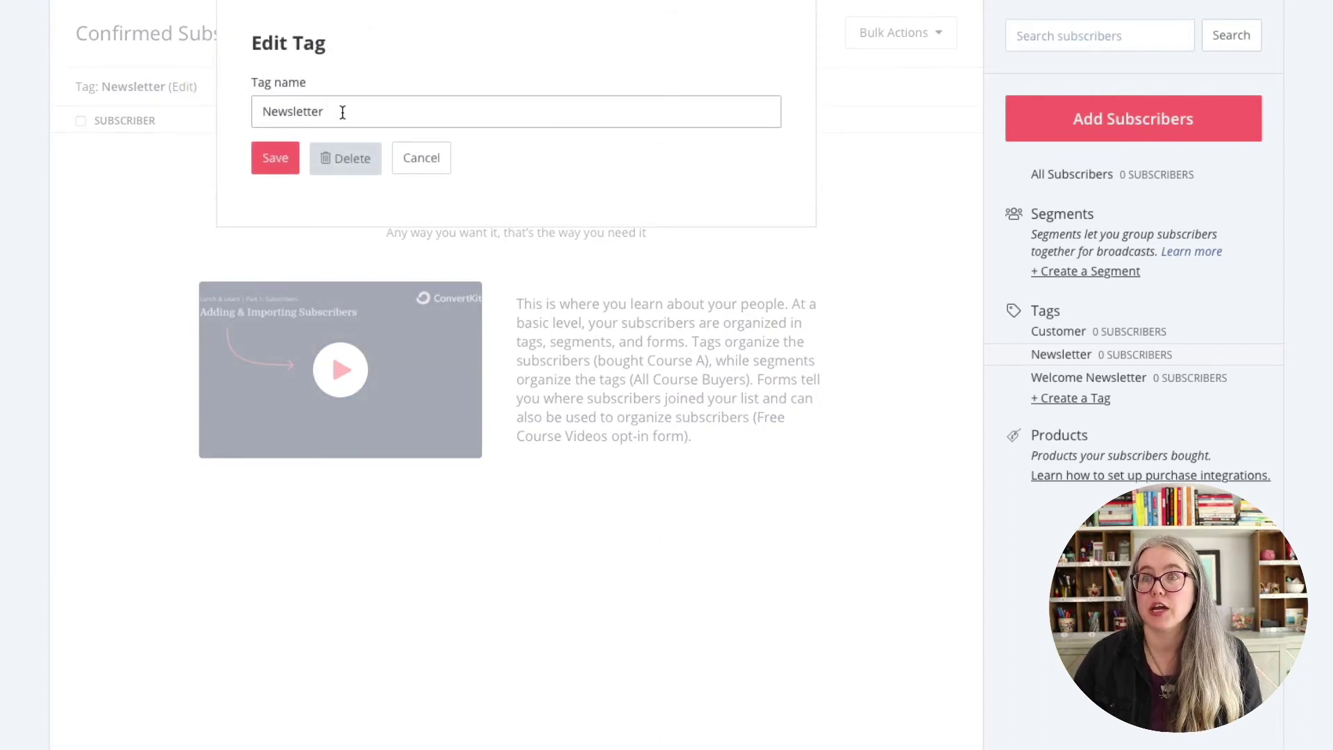
pyautogui.press('super+a')
pyautogui.write('Tr')
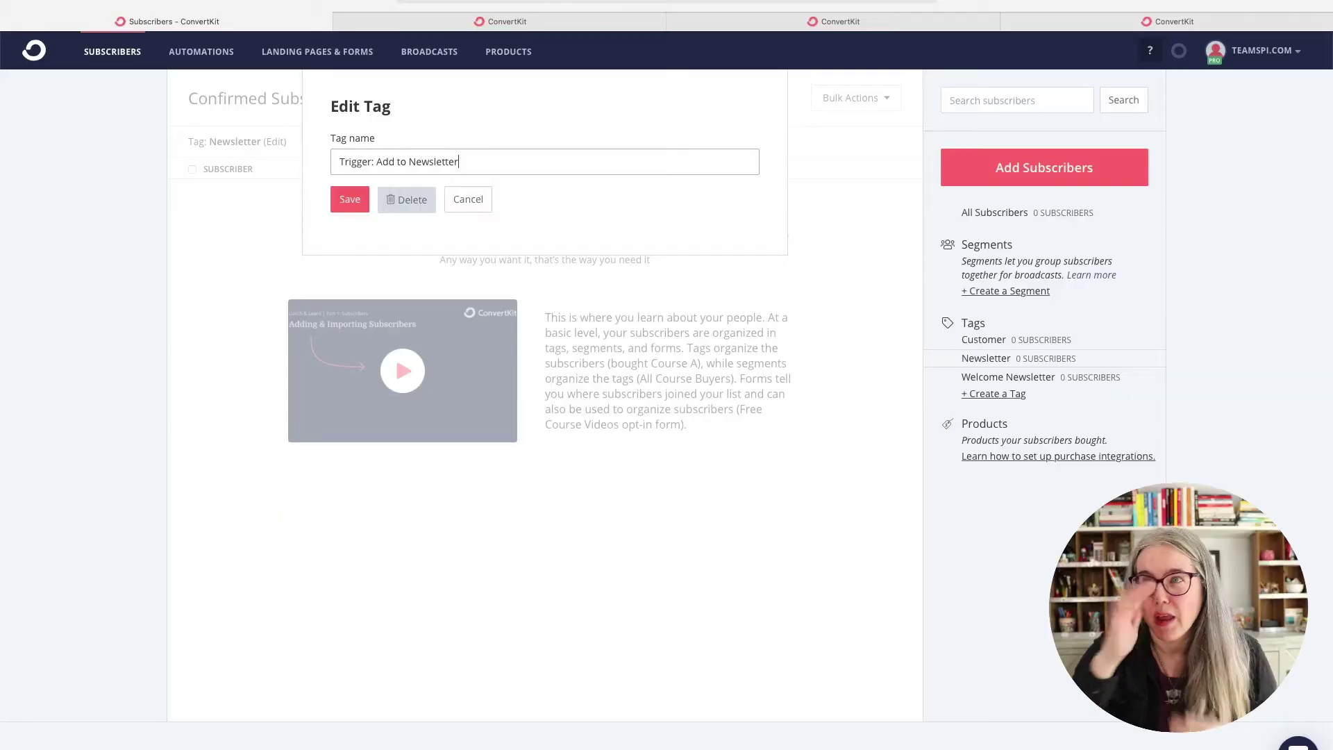
pyautogui.click(358, 207)
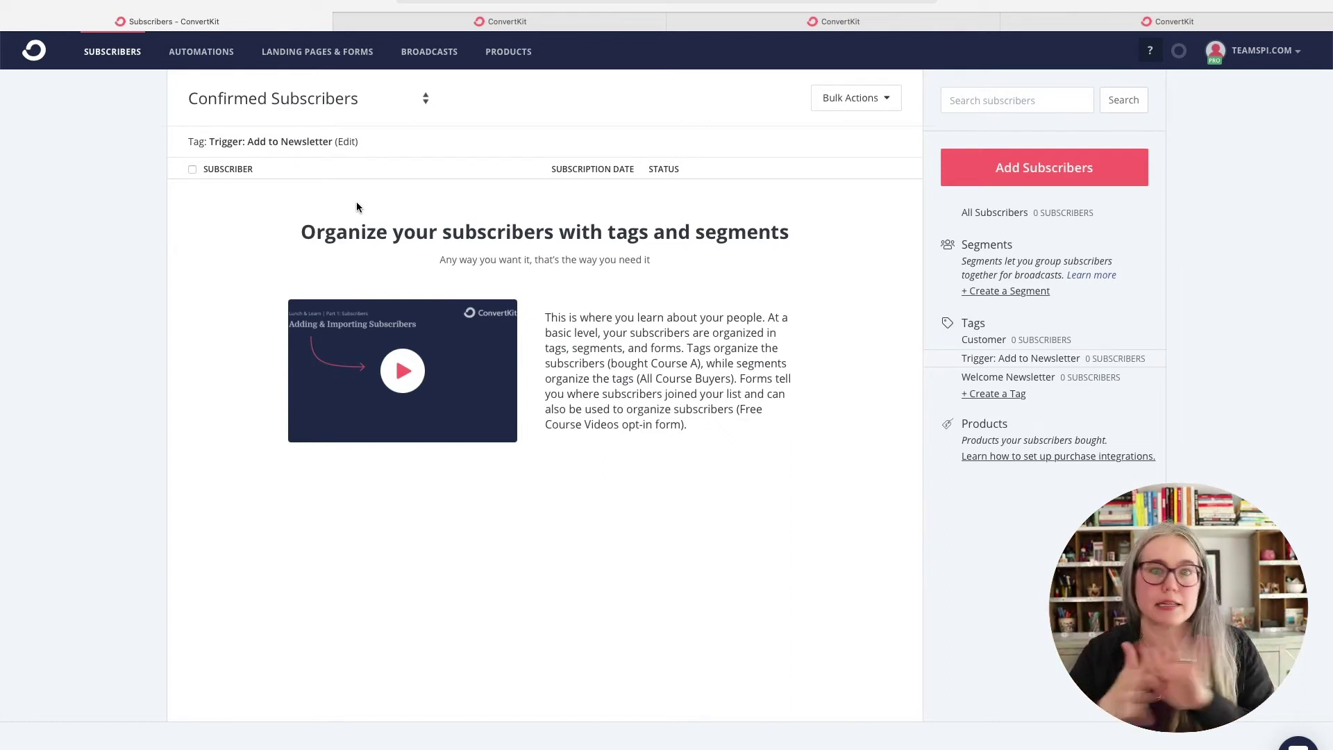
# Check the tag name in the Evergreen Newsletter automation and in the broadcast's newsletter sign-up link settings
pyautogui.click(201, 52)
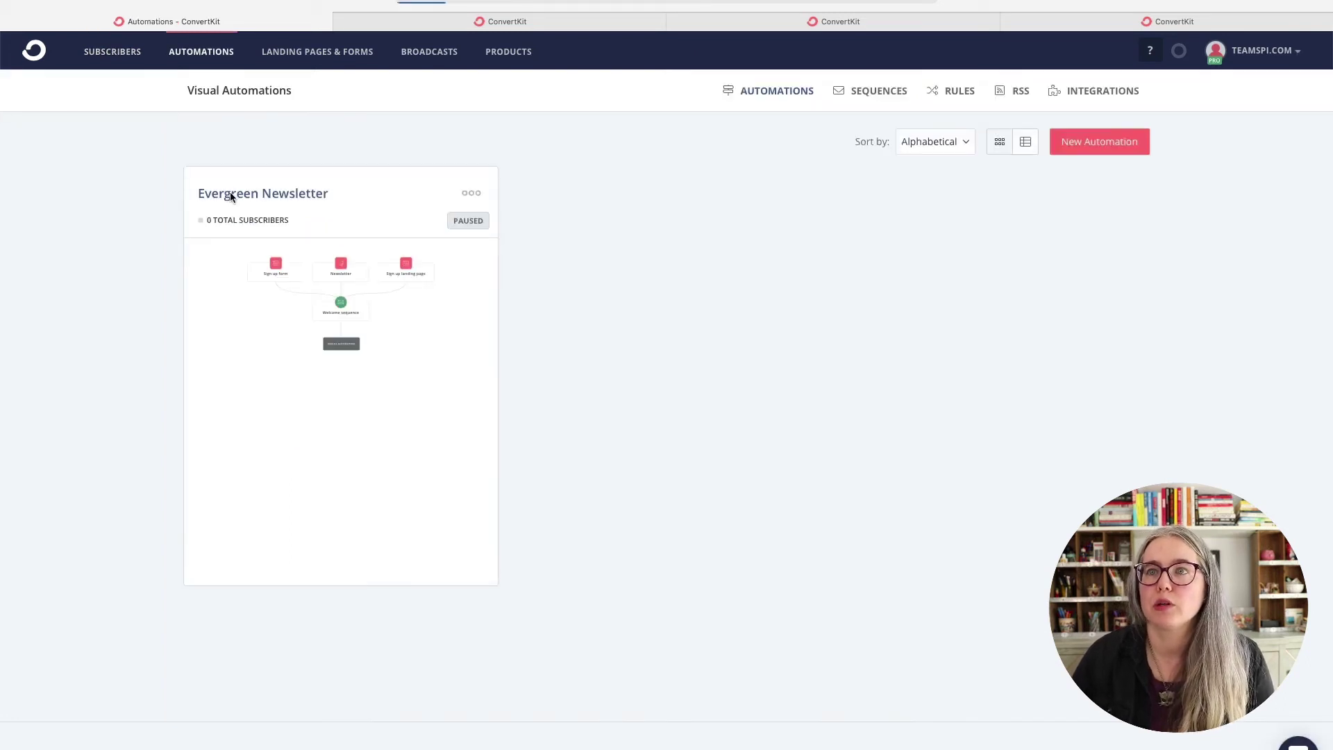
pyautogui.click(231, 195)
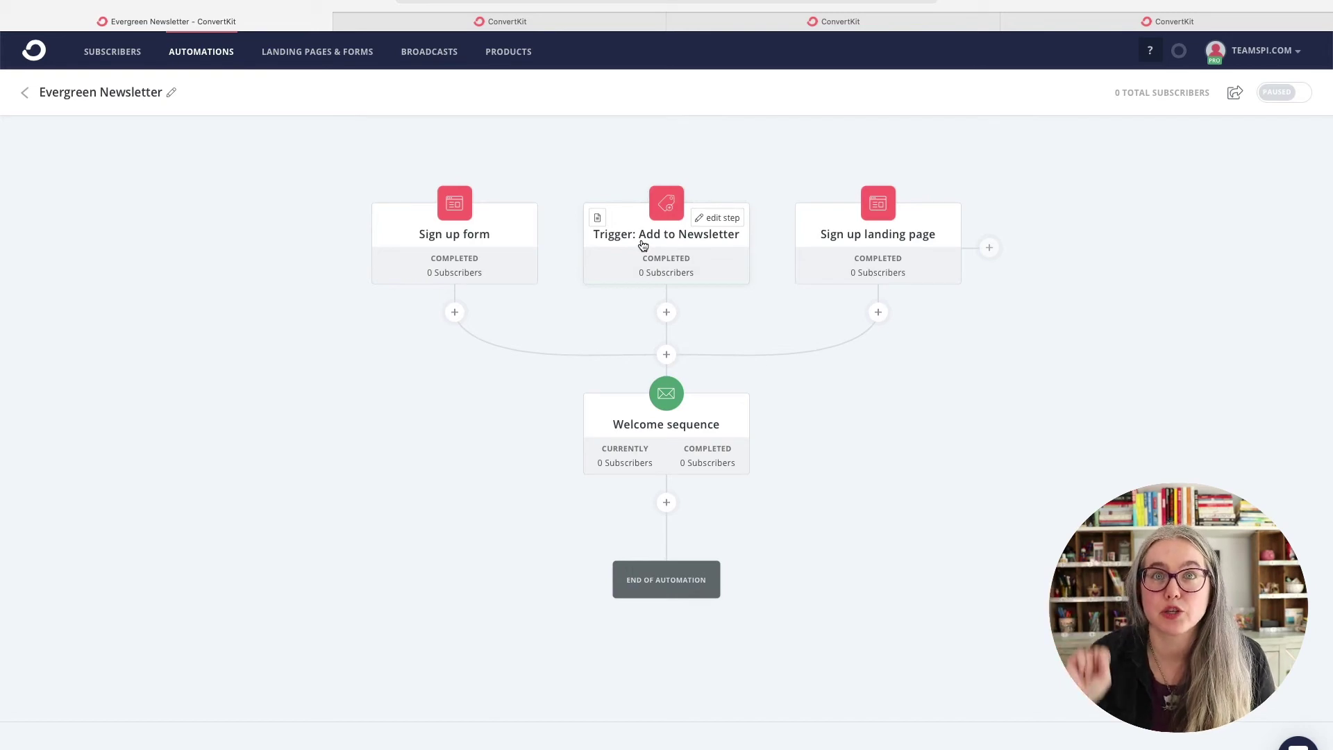
pyautogui.click(505, 21)
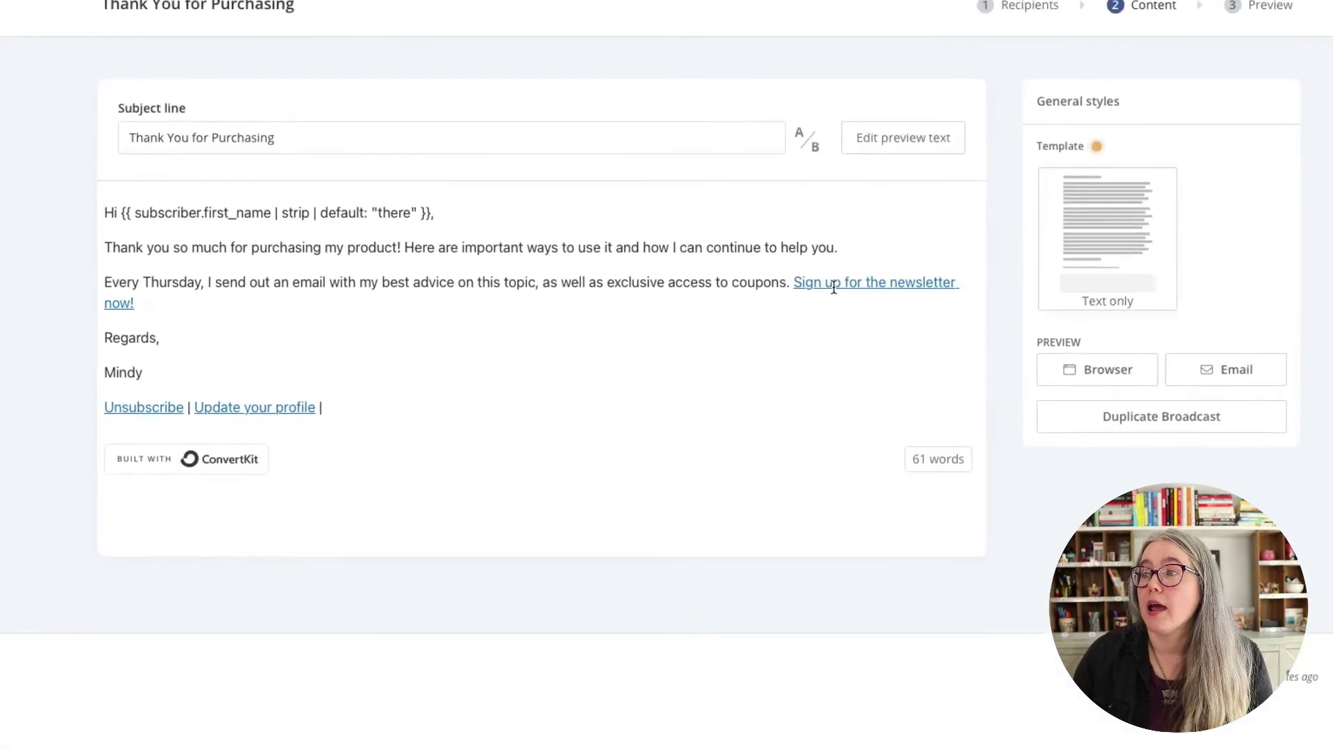
pyautogui.click(769, 318)
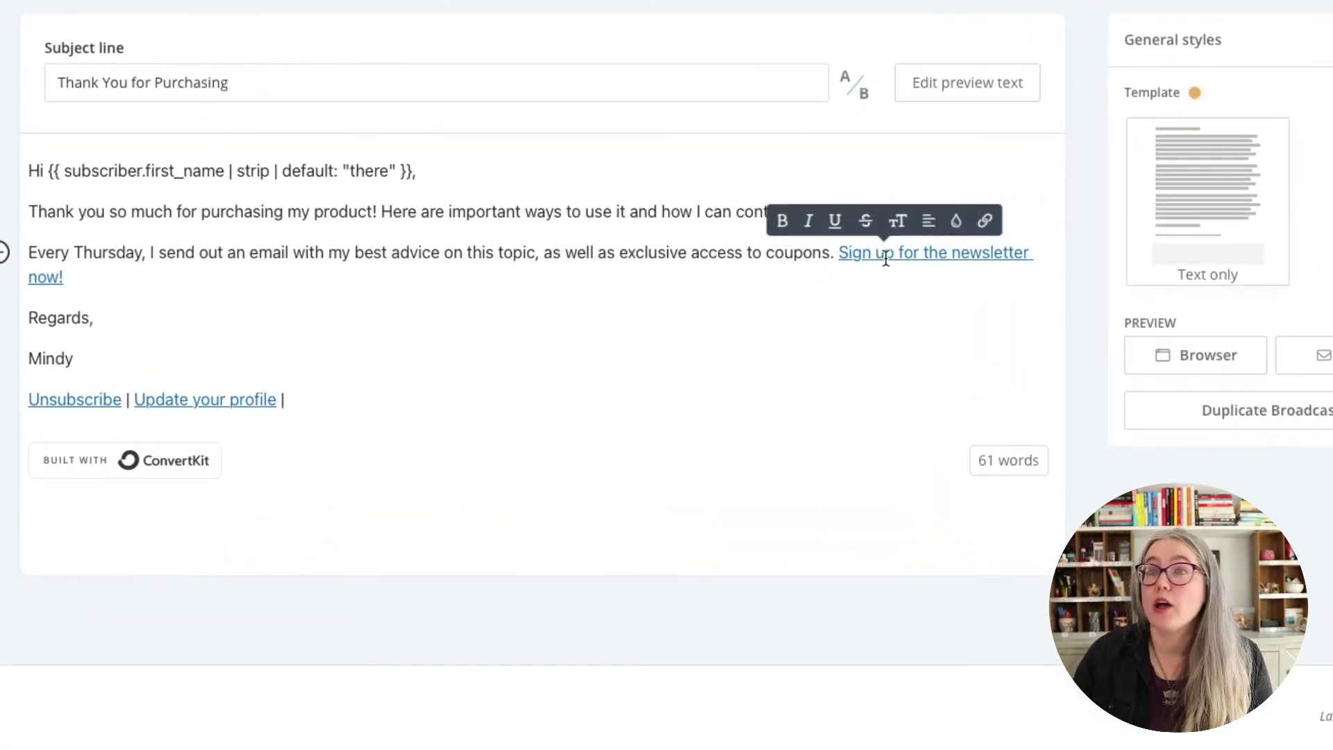
pyautogui.click(983, 231)
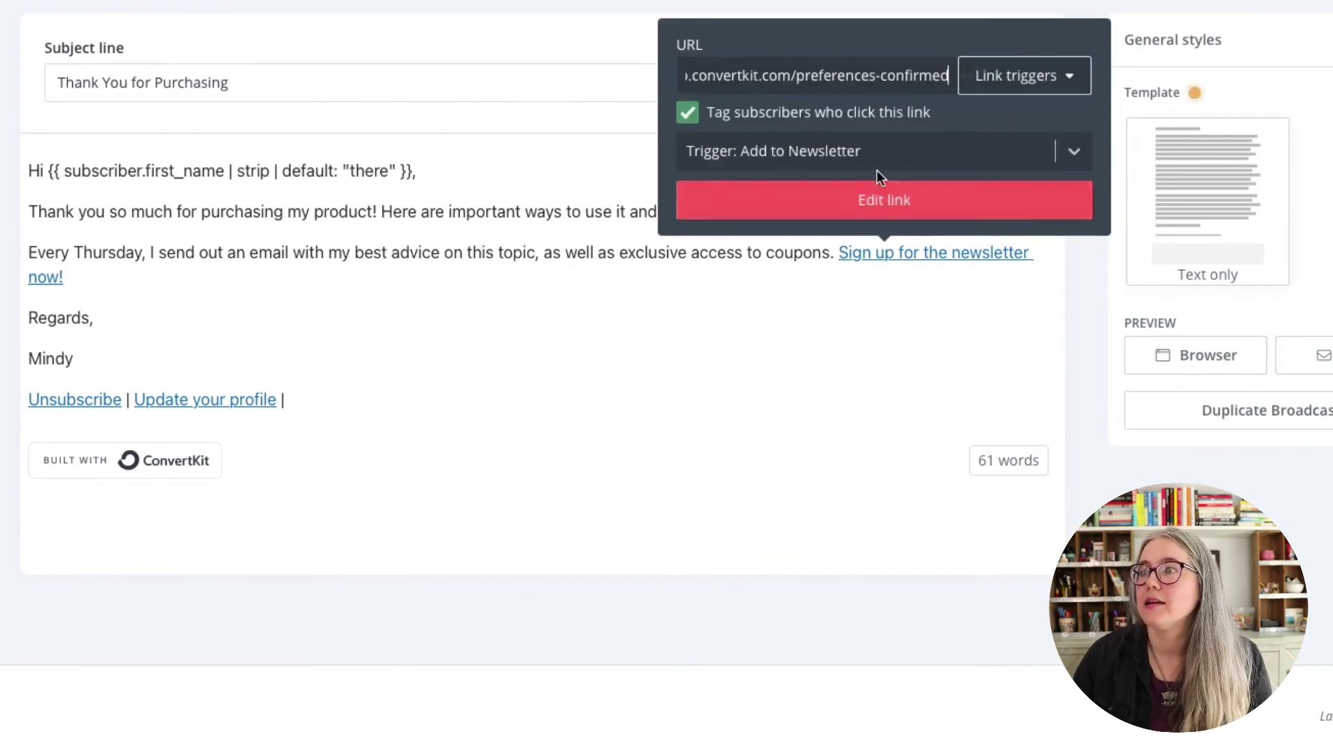